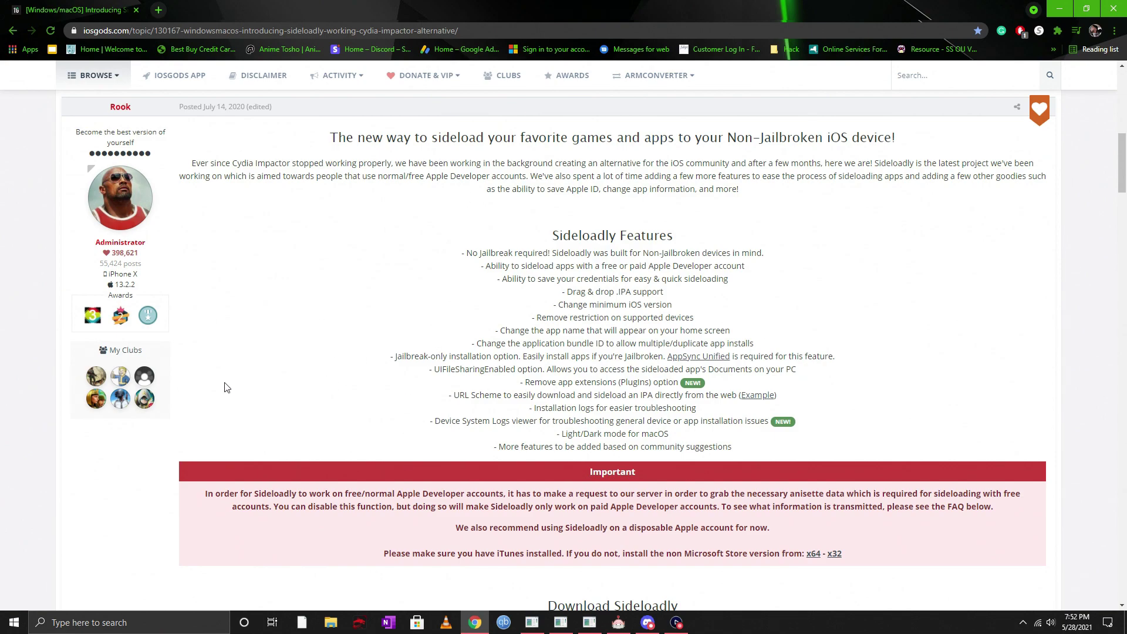
Scroll to the Download Sideloadly section and download the Windows 64-bit installer SideloadlySetup64.exe
scroll(337, 317, "down", 4)
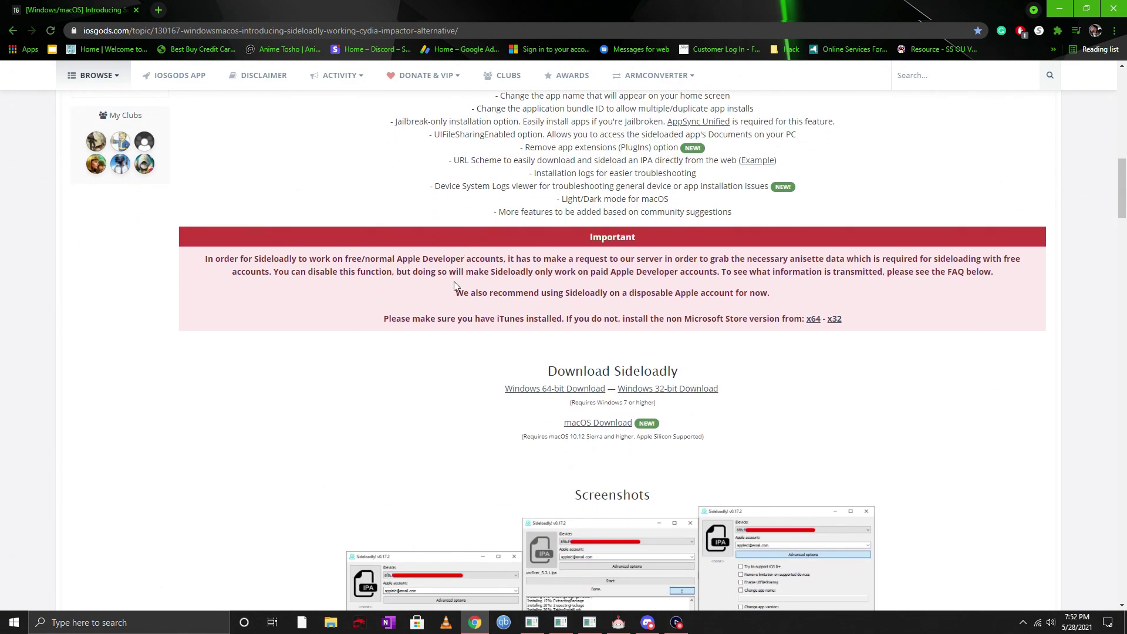
scroll(592, 288, "up", 2)
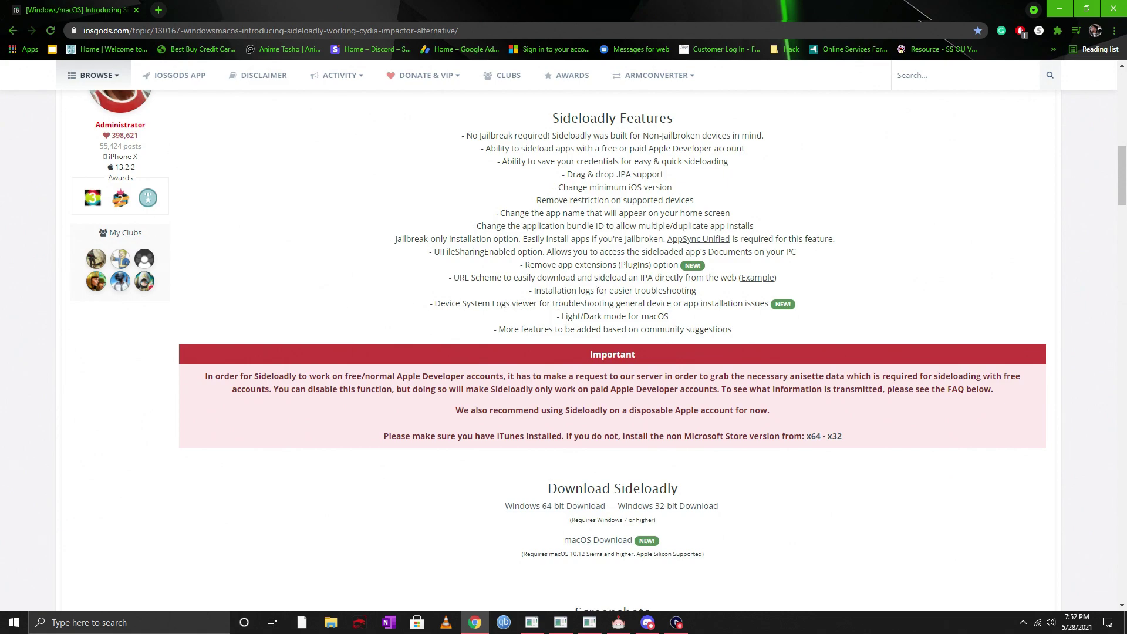
scroll(559, 303, "up", 1)
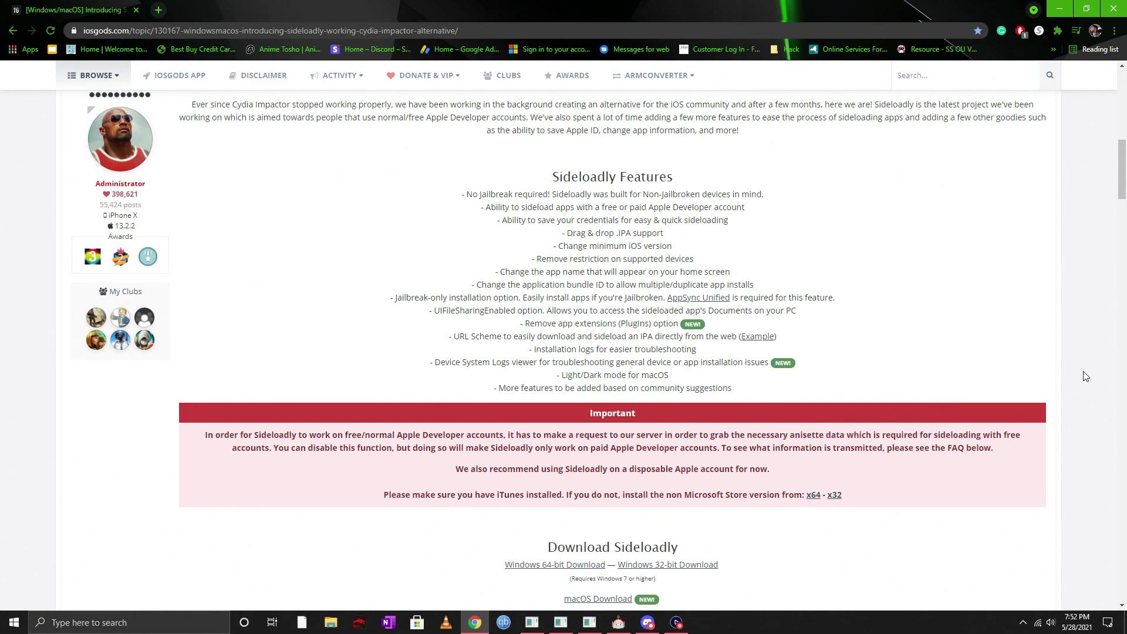
scroll(844, 302, "up", 1)
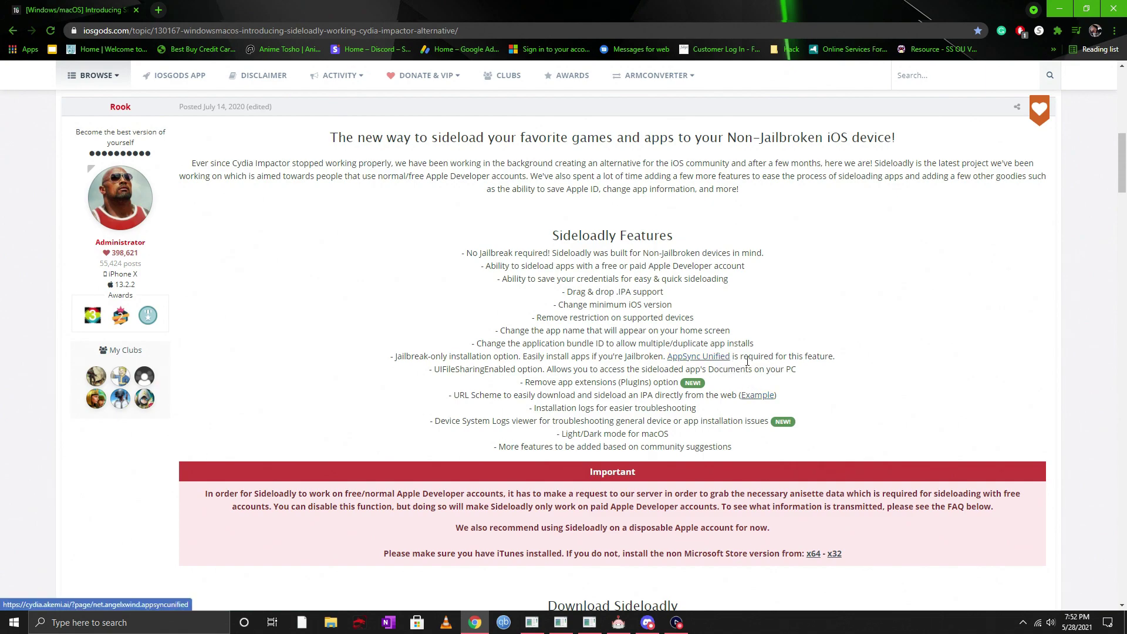
scroll(663, 384, "down", 3)
scroll(661, 386, "down", 1)
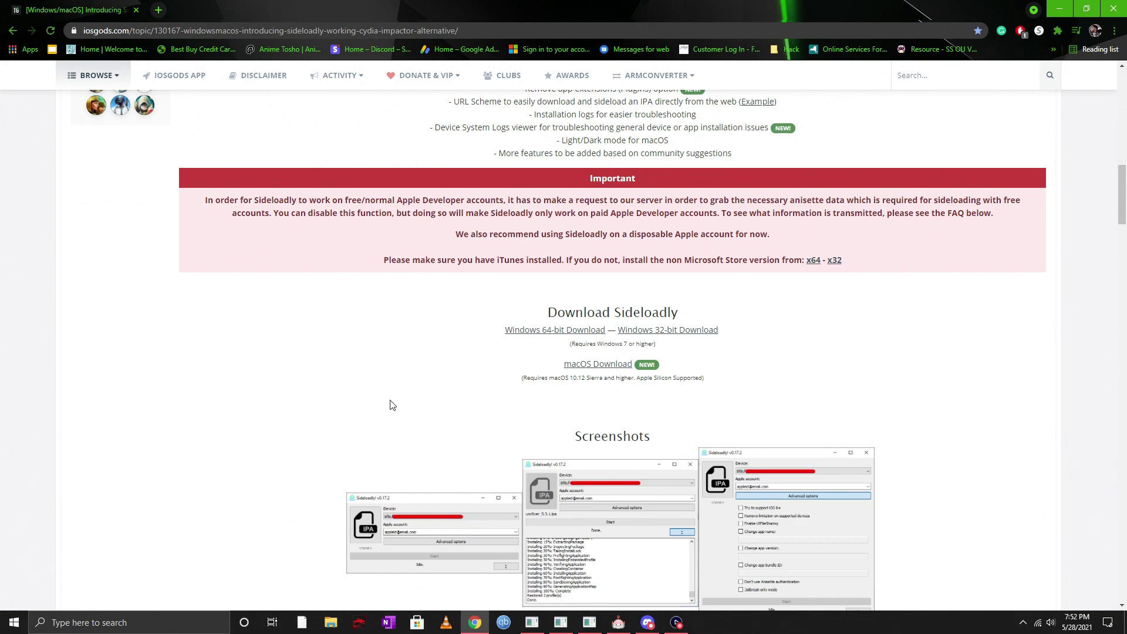
left_click(569, 330)
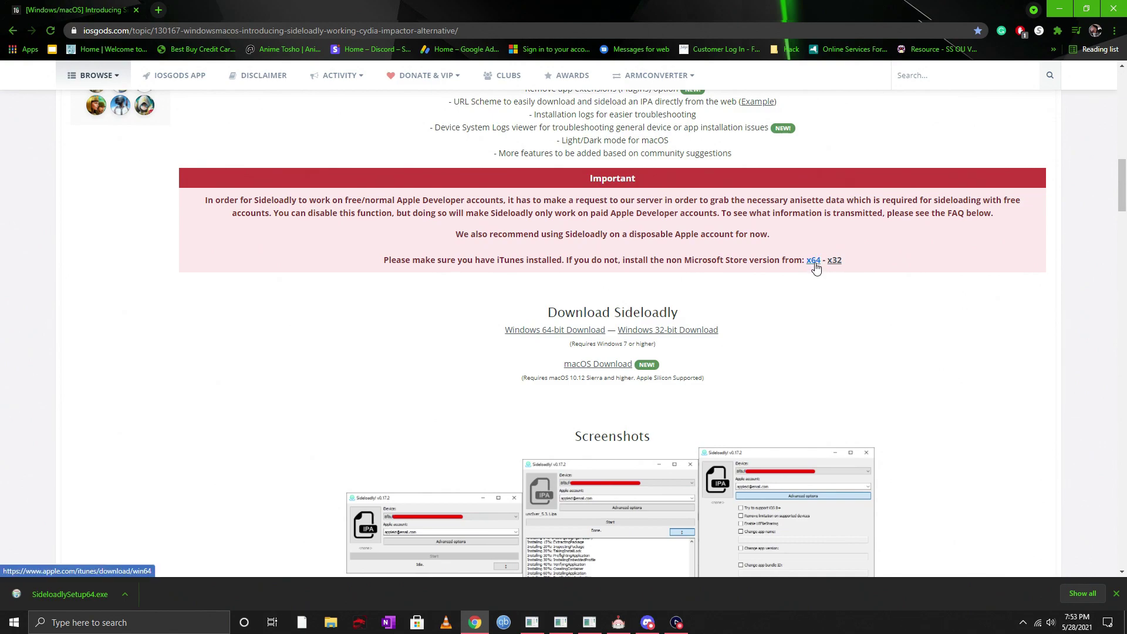
Download iTunes64Setup.exe from the x64 link in the post's Important box
left_click(813, 262)
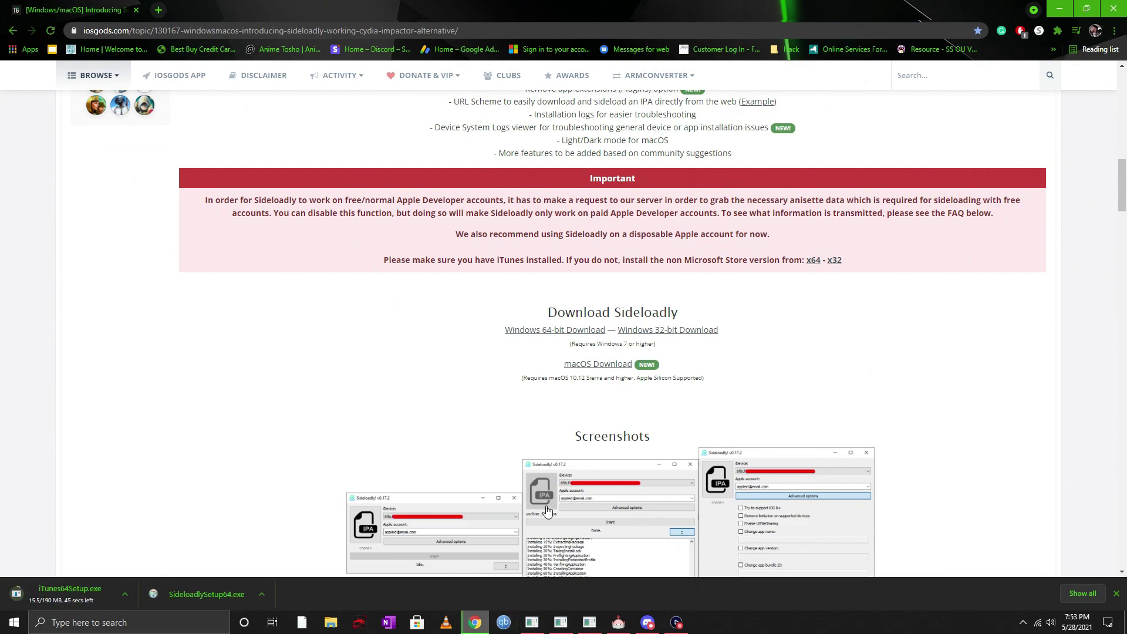
Launch iTunes64Setup from the desktop and run it past the SmartScreen warning
key("super+d")
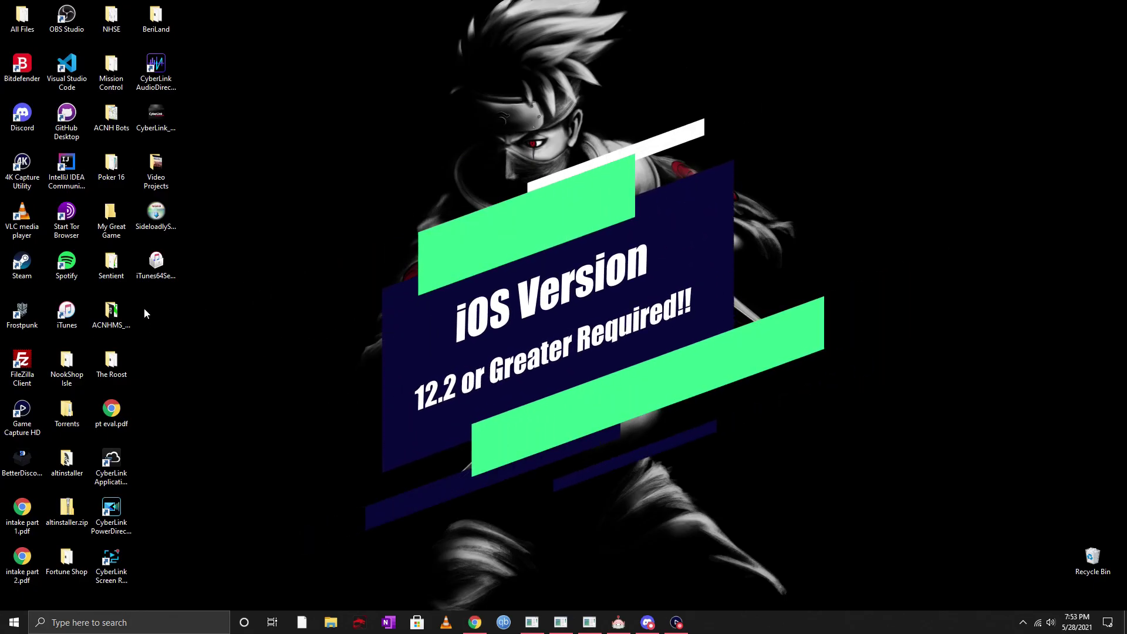
double_click(150, 267)
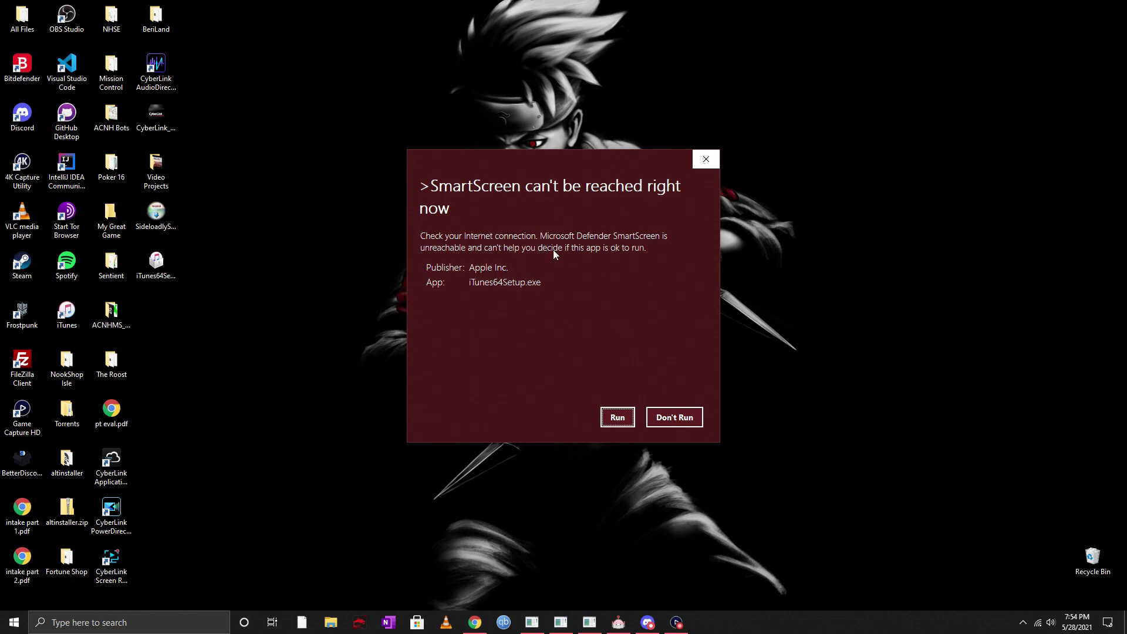
left_click(614, 417)
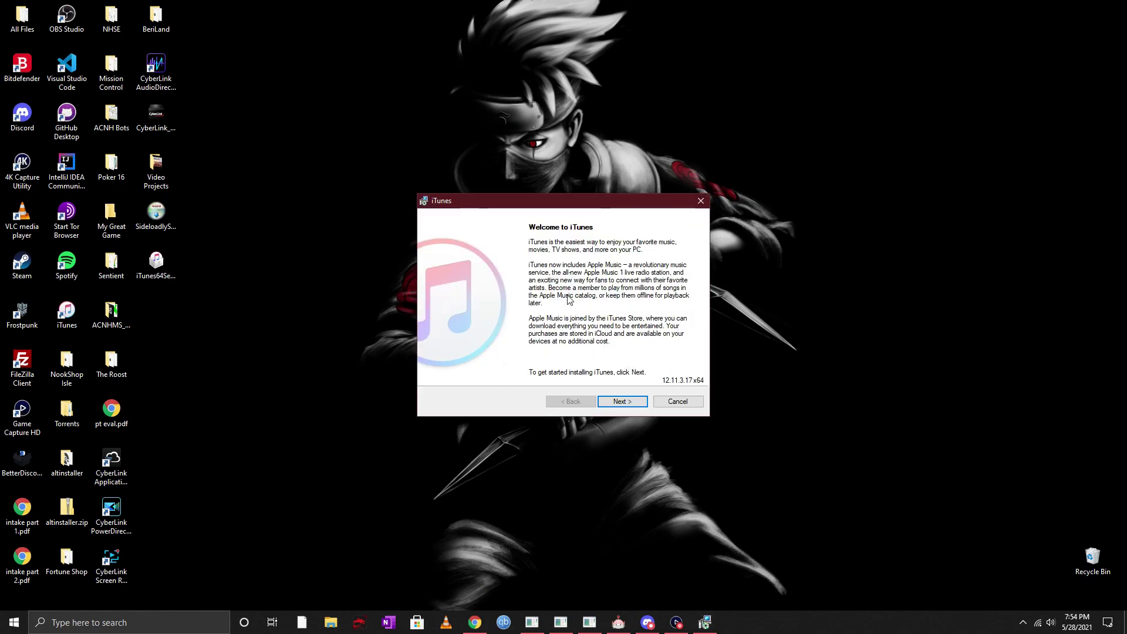
Install iTunes 12.11.3.17 with default options, approve the UAC prompt, and finish with Open iTunes checked
left_click(629, 404)
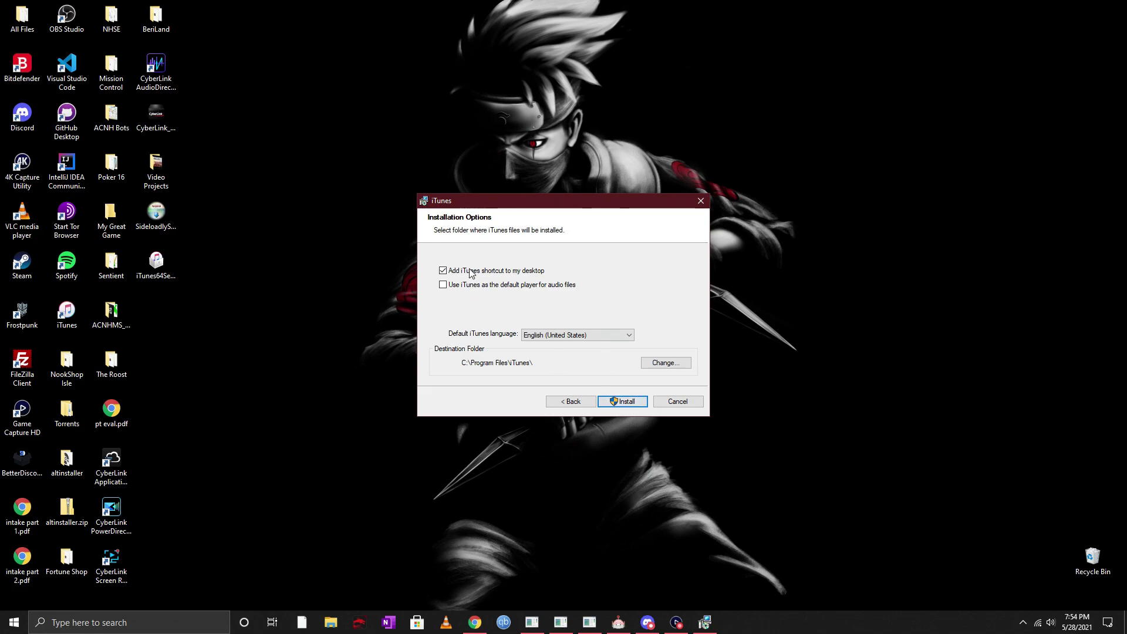
left_click(619, 402)
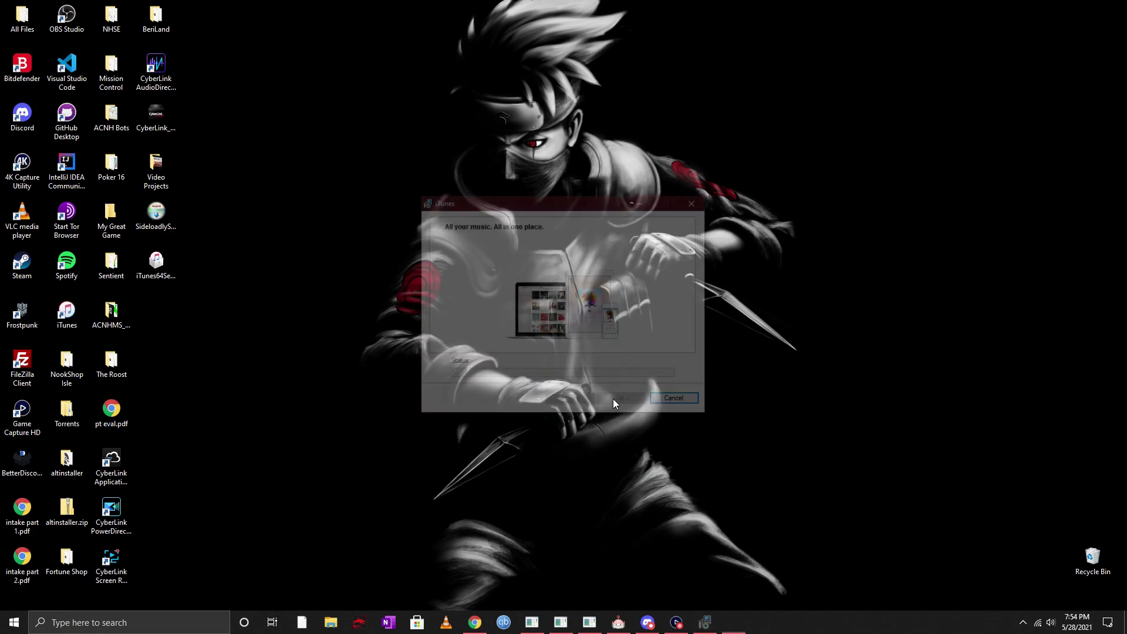
left_click(549, 391)
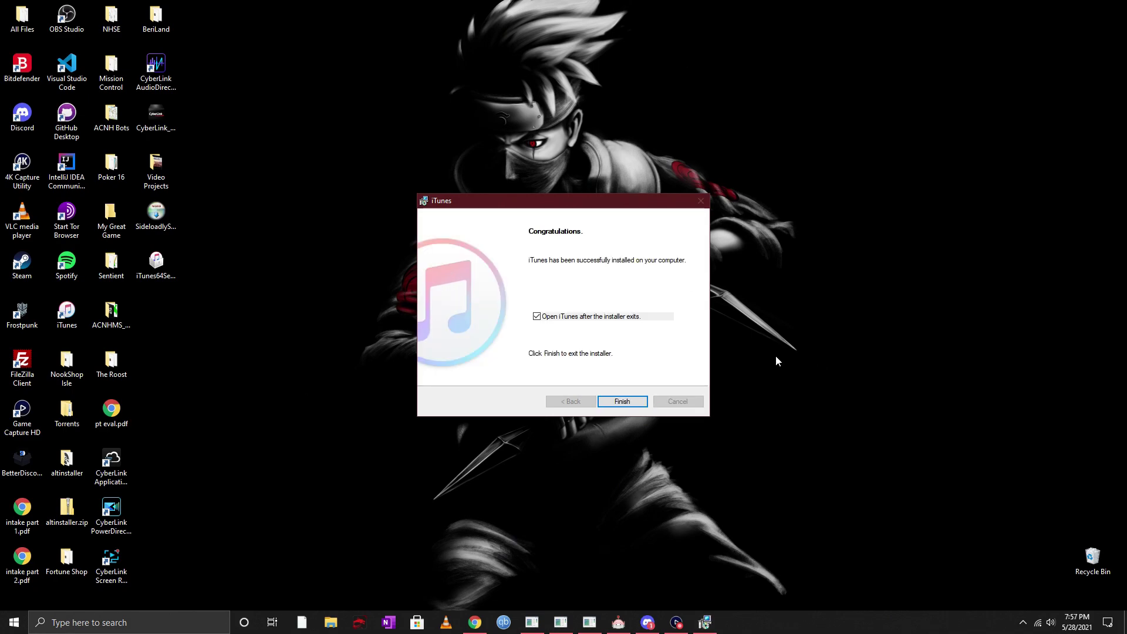
left_click(621, 401)
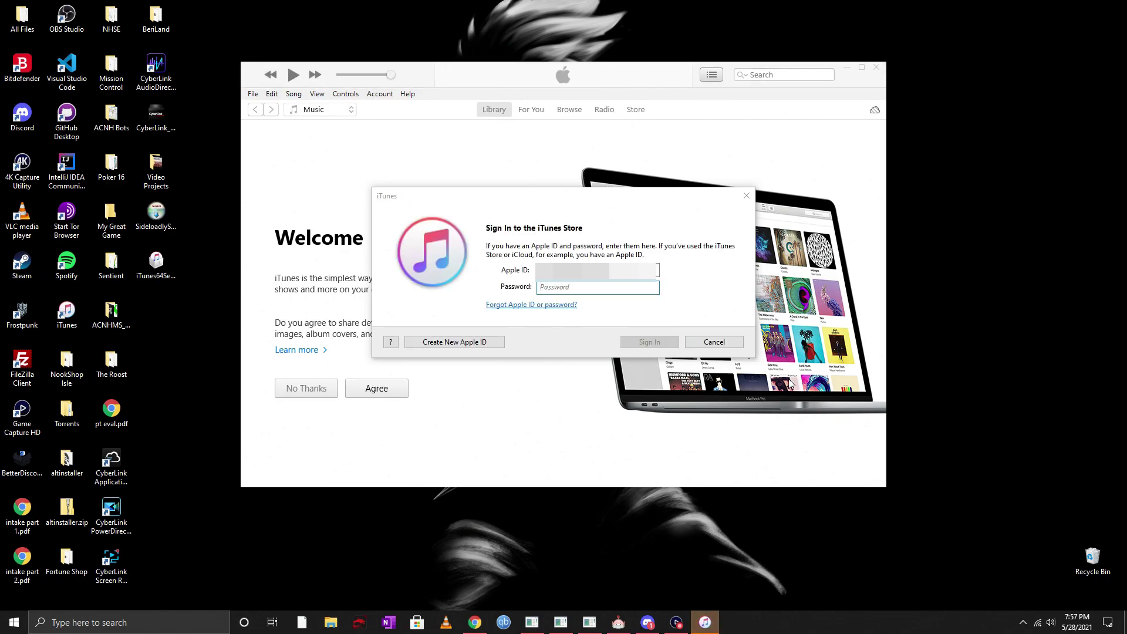
Cancel the iTunes Store sign-in without entering an Apple ID, then close iTunes
left_click(586, 270)
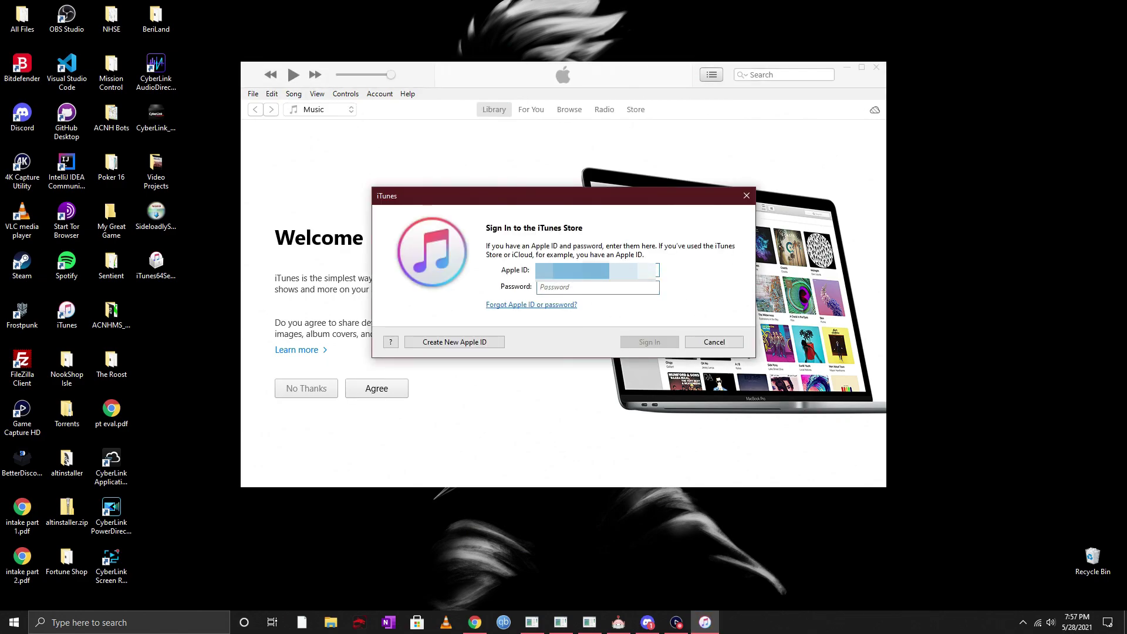
left_click(640, 289)
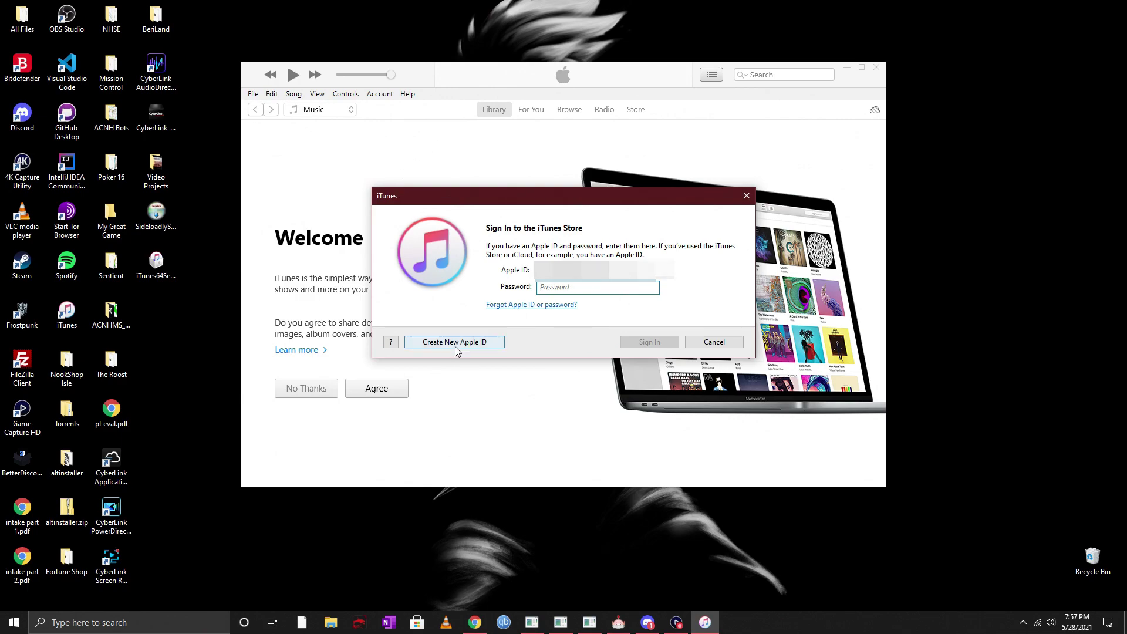
left_click(714, 342)
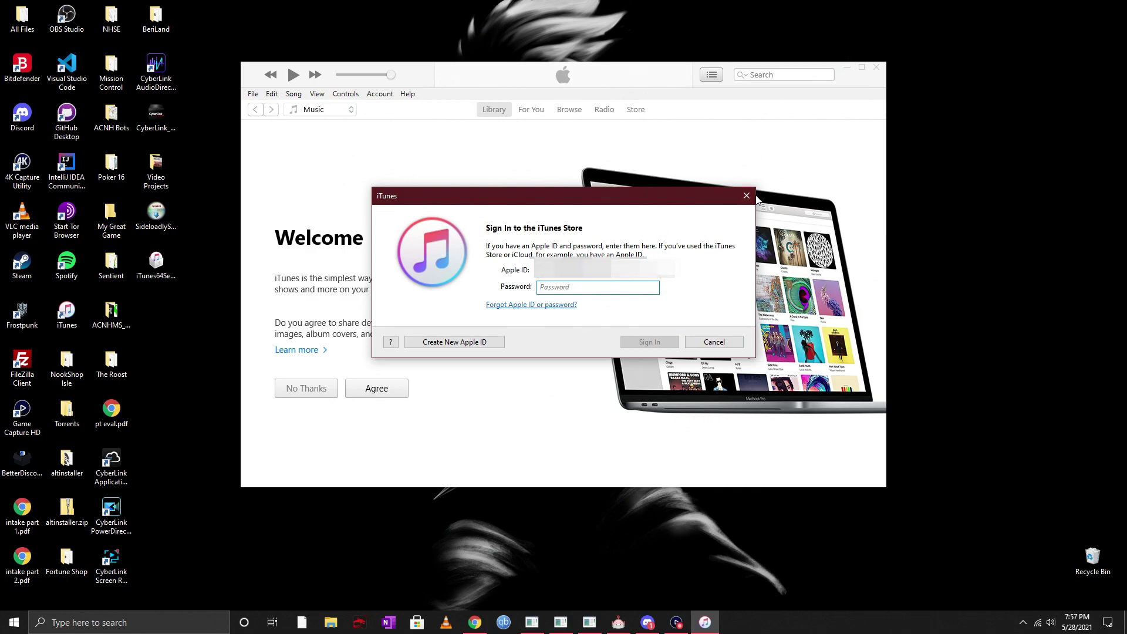
left_click(876, 67)
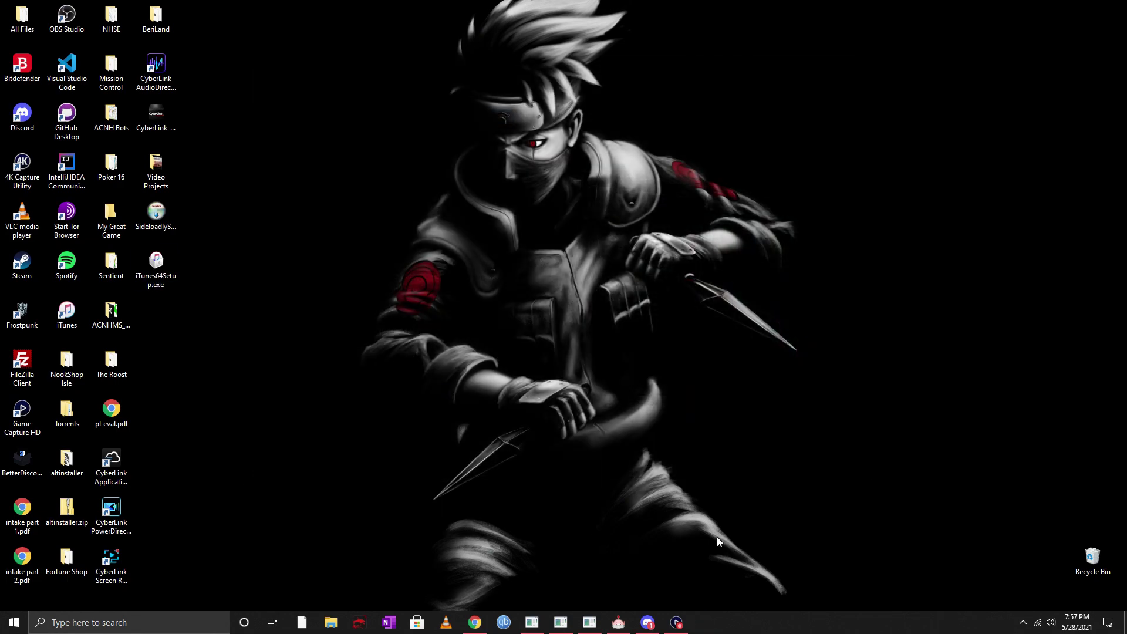
Install Sideloadly v0.19.1 with the default install and Start Menu folders, finishing with Run Sideloadly checked
double_click(173, 224)
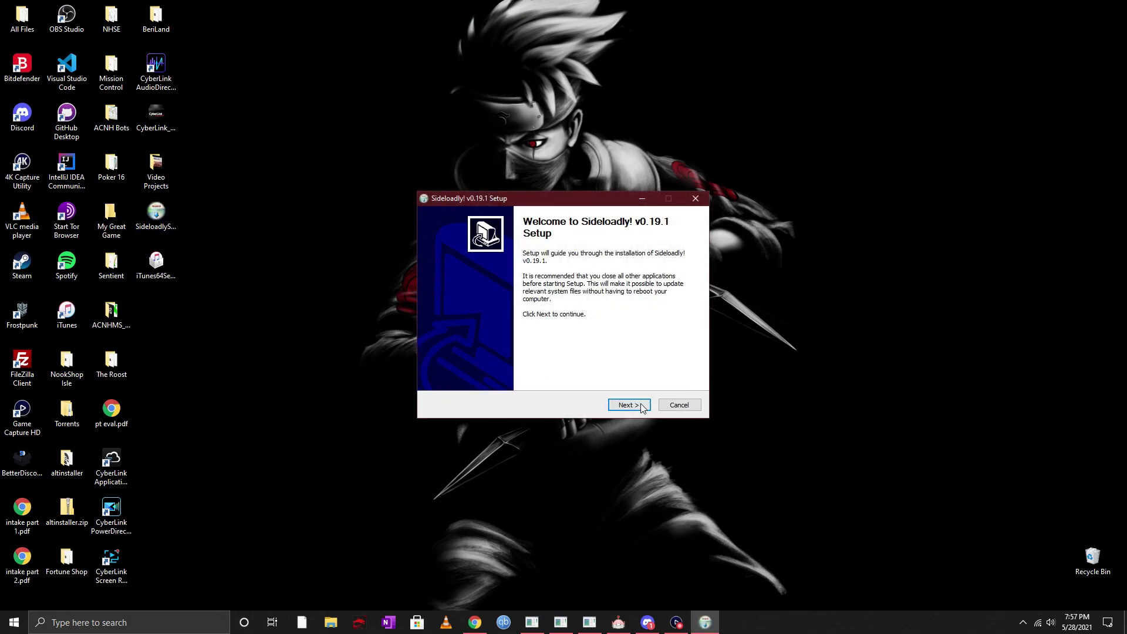
left_click(641, 408)
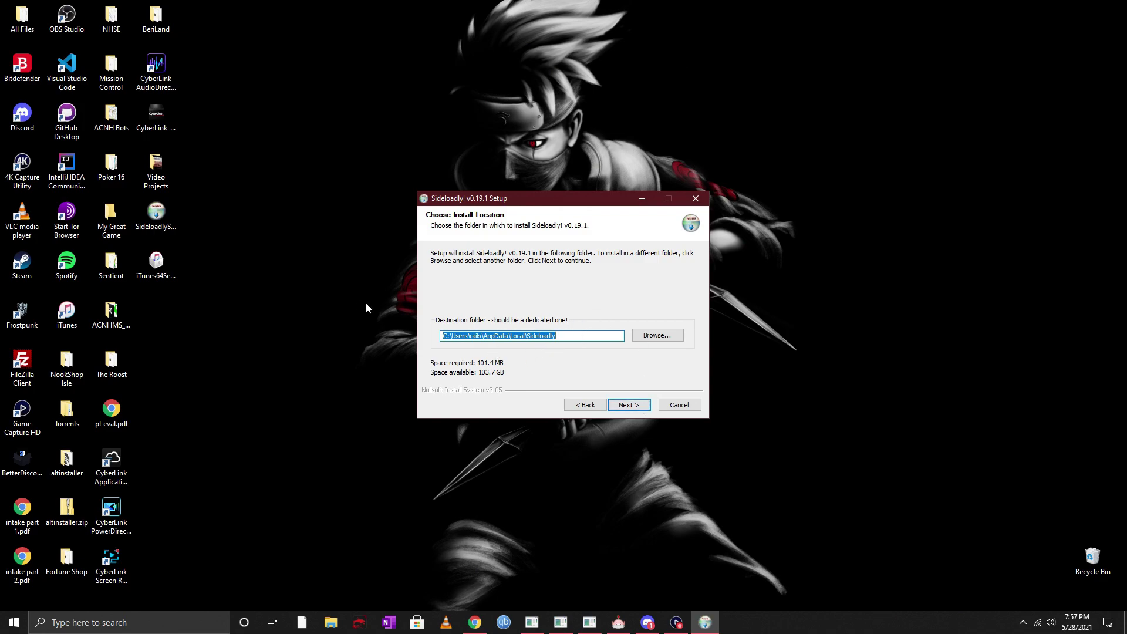
left_click(627, 406)
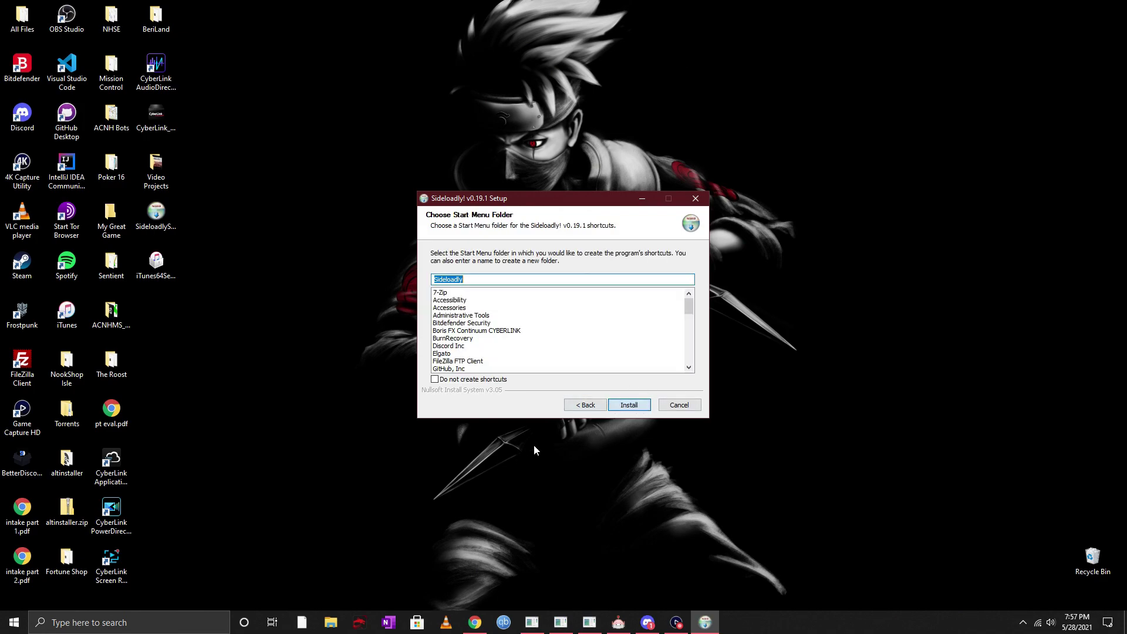
left_click(629, 406)
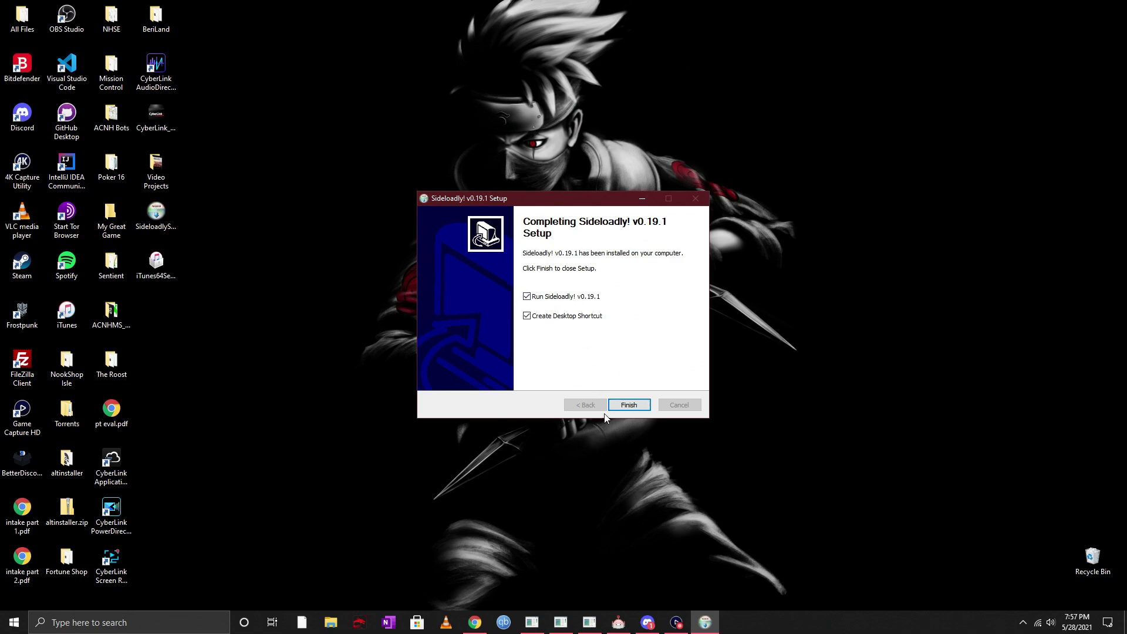
left_click(638, 406)
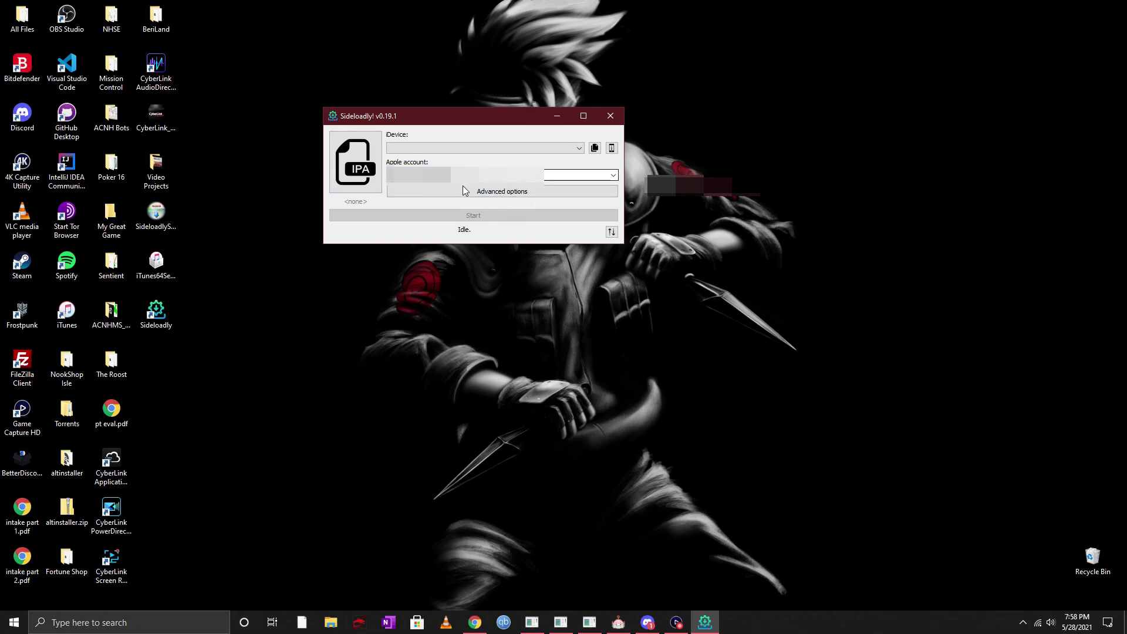
left_click_drag(451, 175, 318, 174)
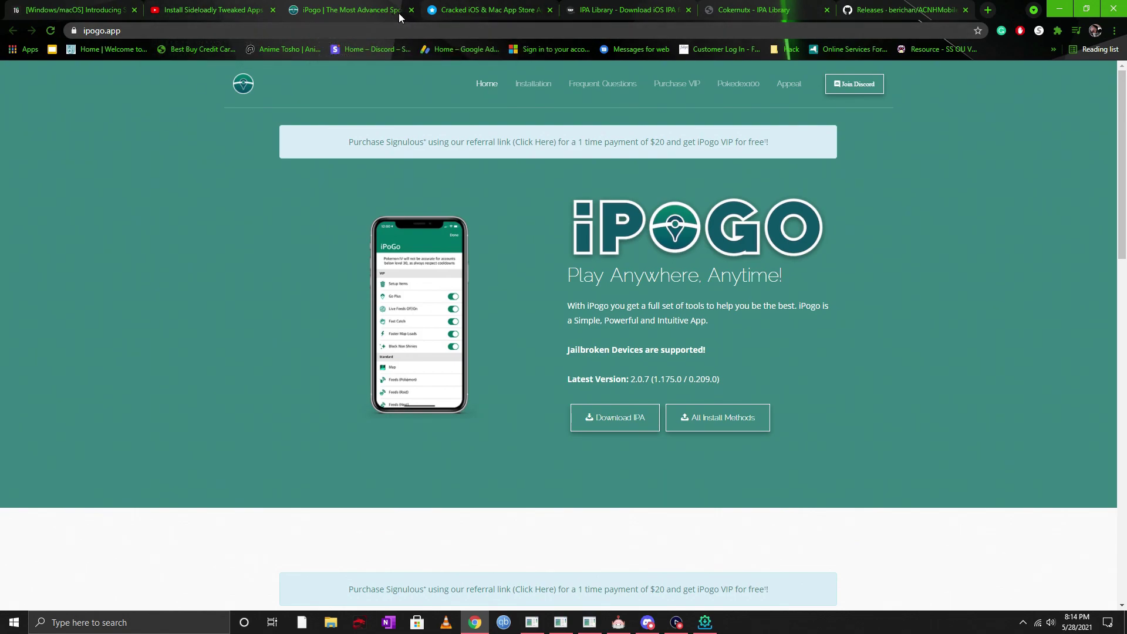
Download ACNHSpawner.ipa (43.5 MB) from the ACNHMobileSpawner GitHub releases tab, then minimize Chrome
left_click(464, 9)
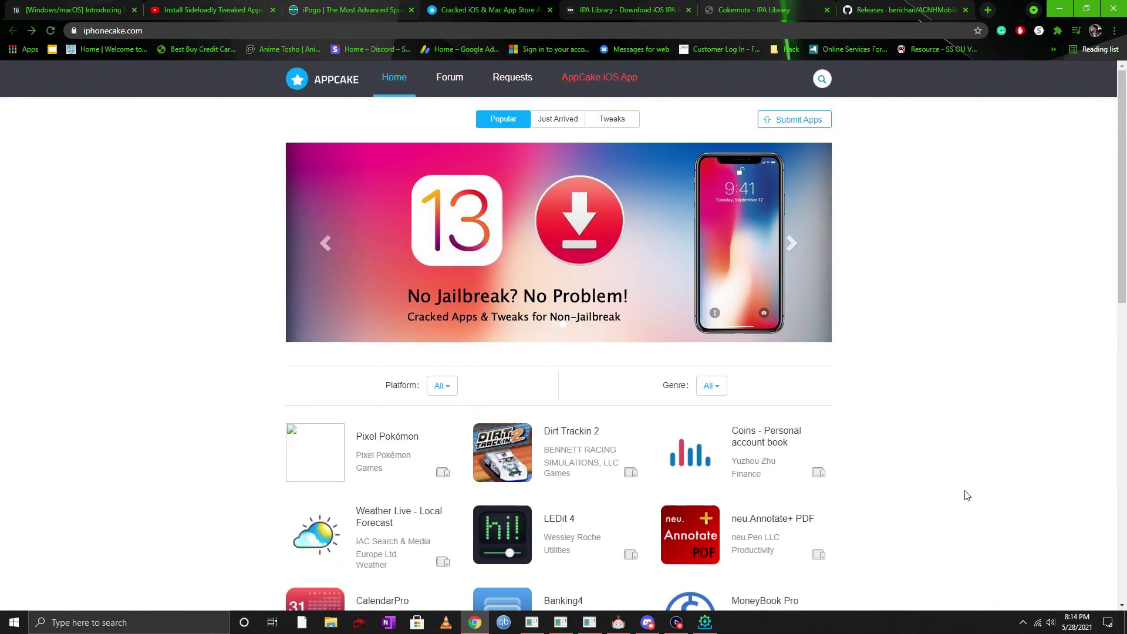
left_click(628, 9)
left_click(757, 10)
left_click(527, 5)
left_click(370, 9)
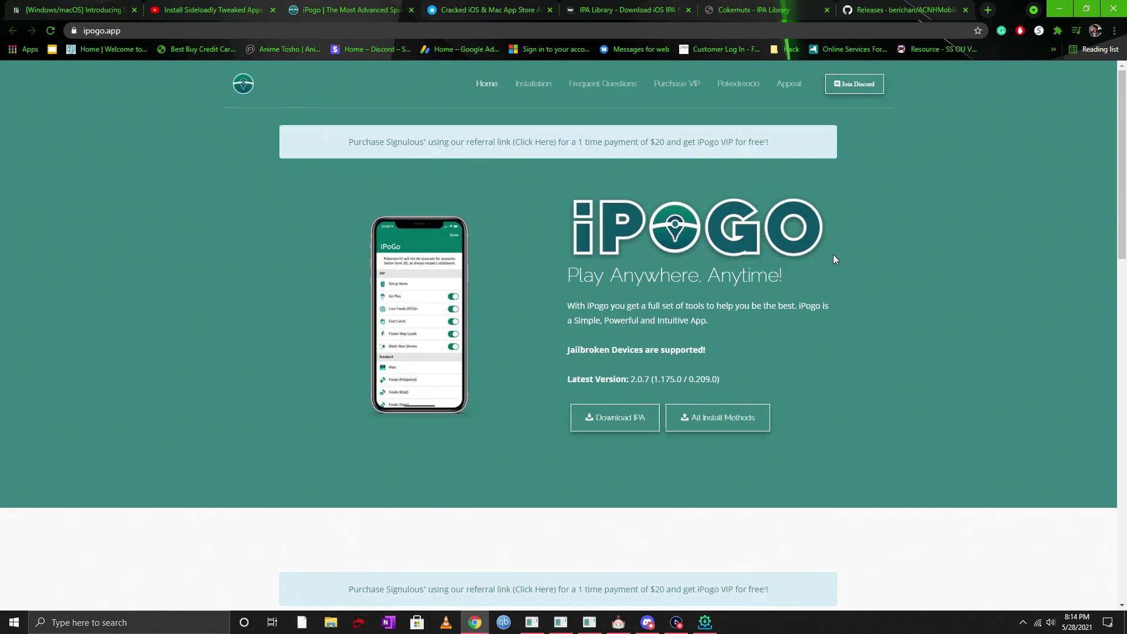
left_click(902, 7)
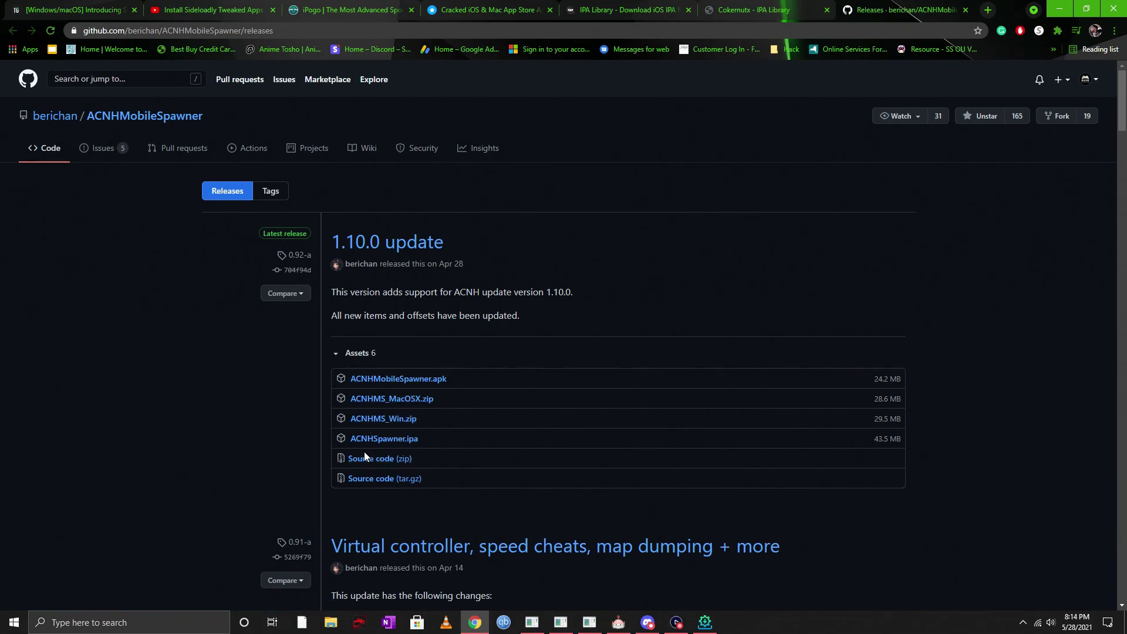
left_click(404, 440)
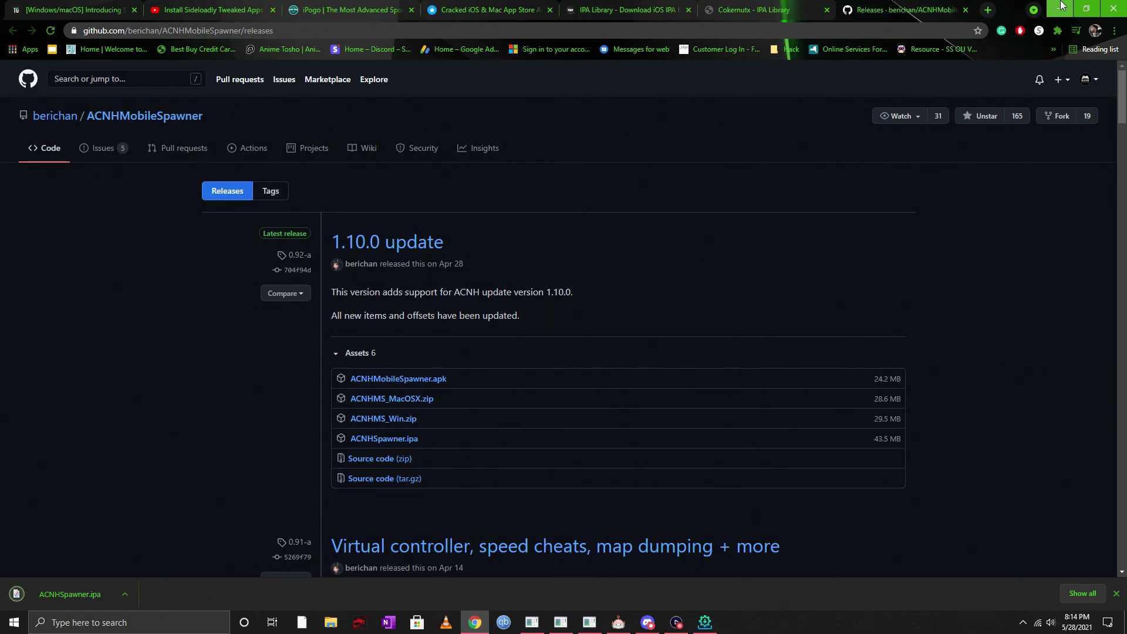
left_click(1061, 7)
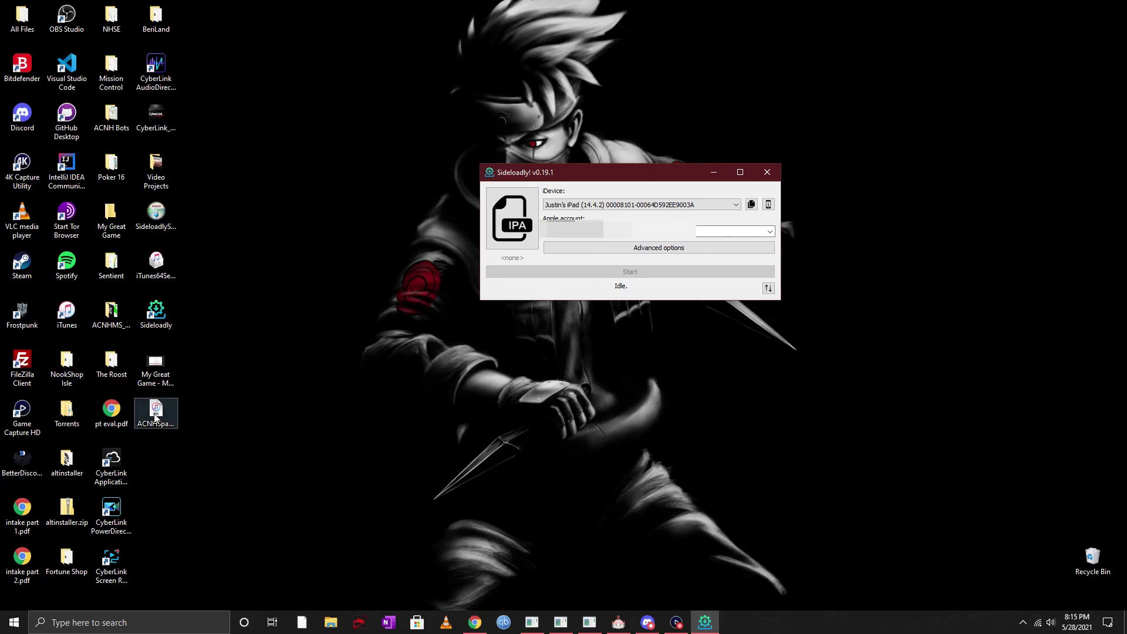
Drag ACNHSpawner.ipa from the desktop into Sideloadly's IPA box and start installing it on the iPad
left_click(173, 404)
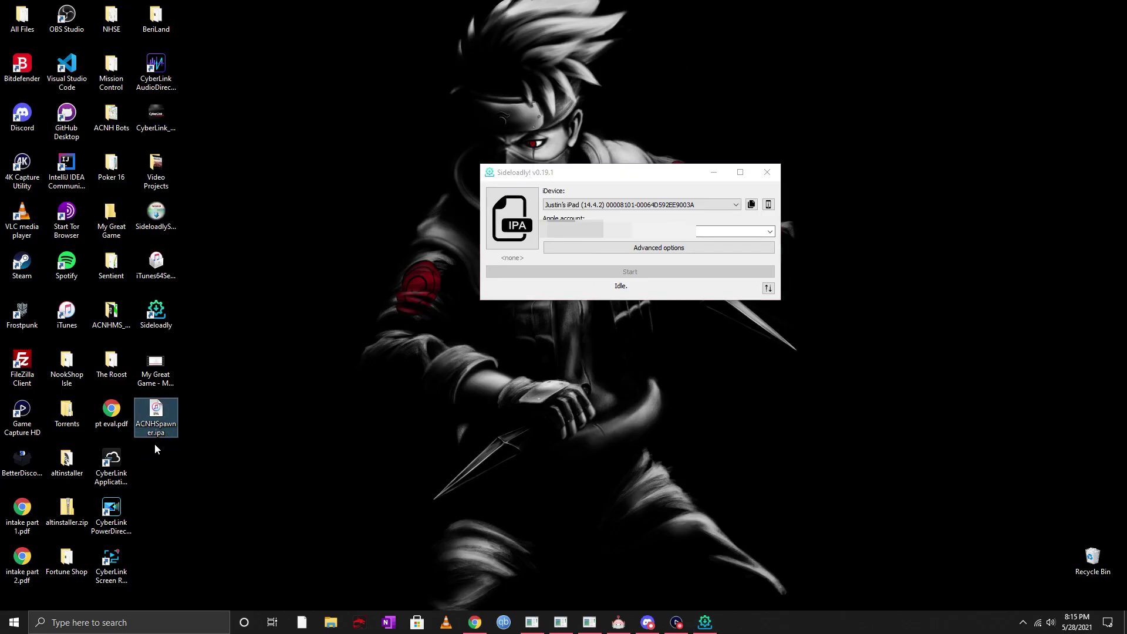
left_click_drag(159, 412, 502, 242)
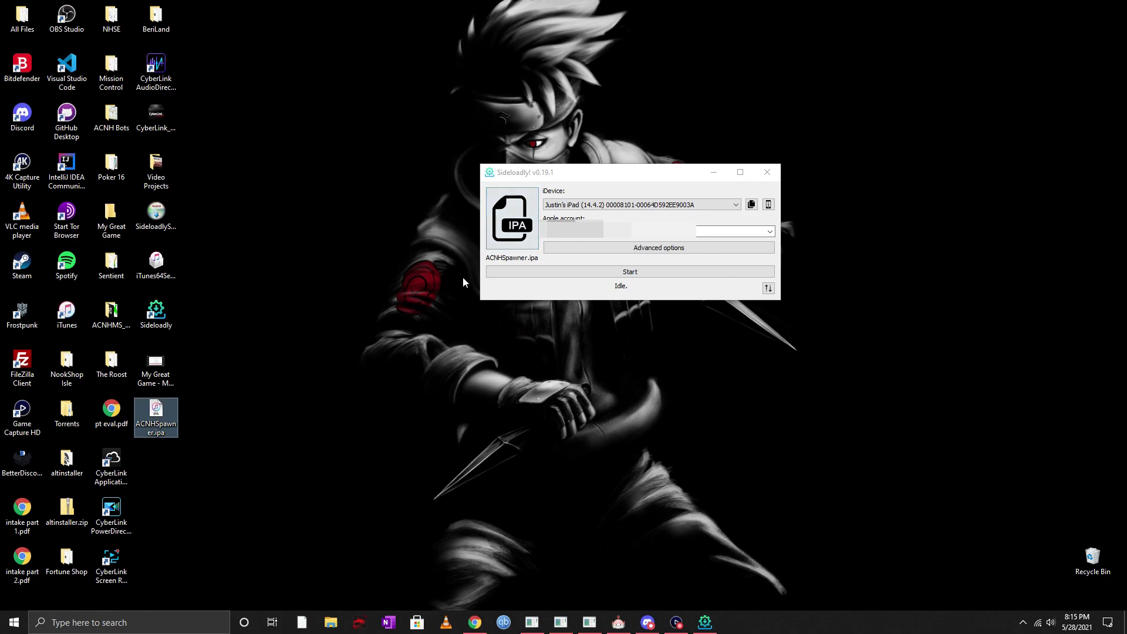
left_click(616, 277)
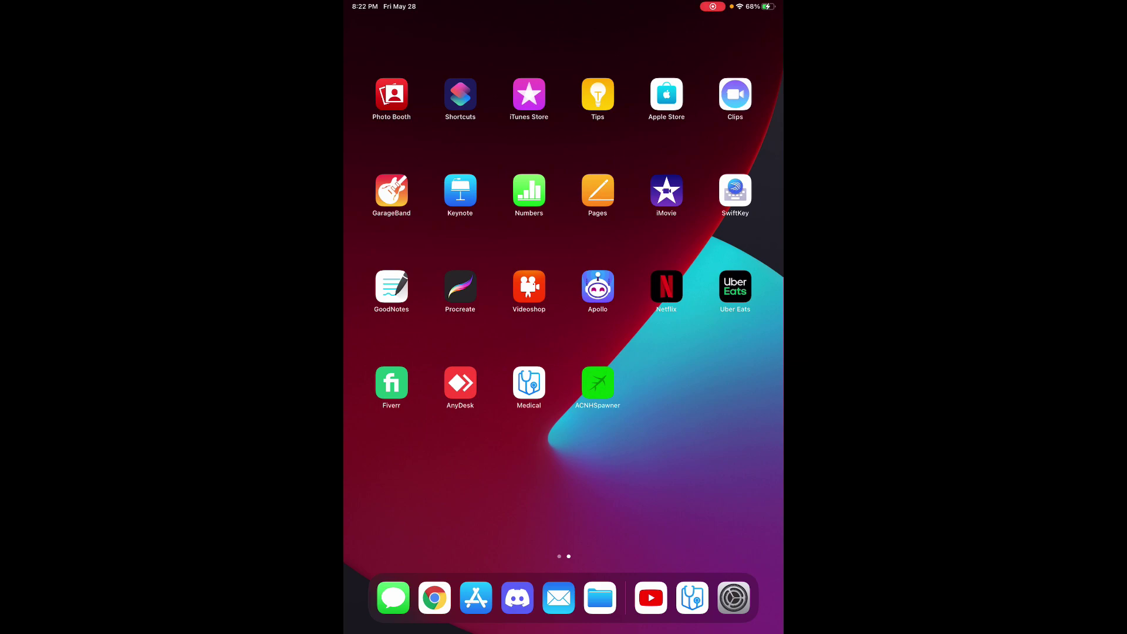
left_click(528, 382)
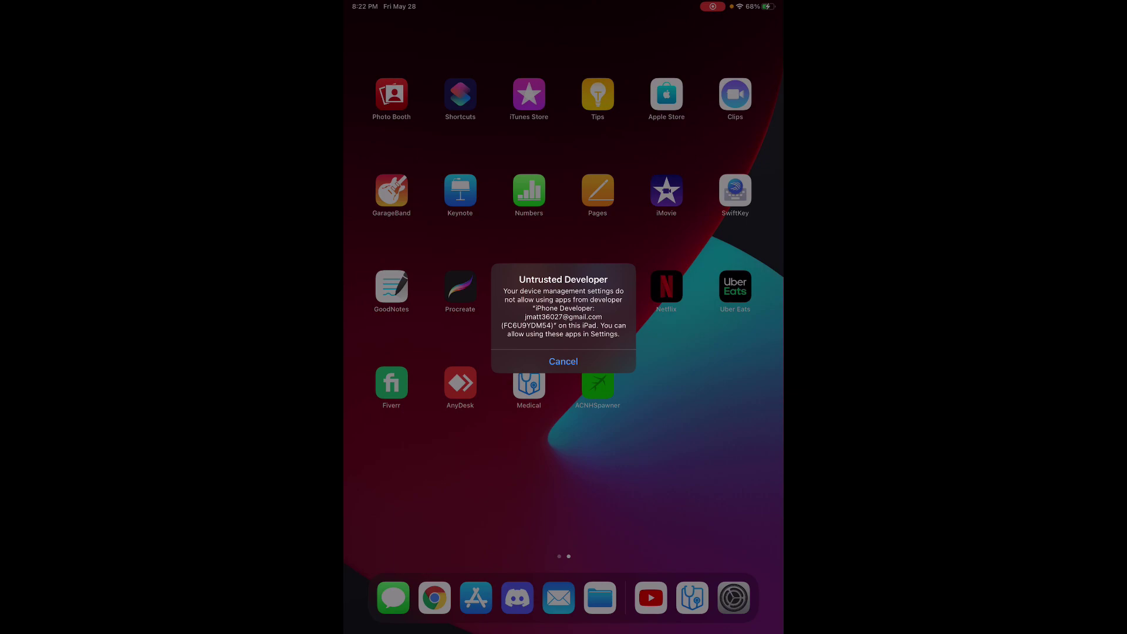
left_click(563, 361)
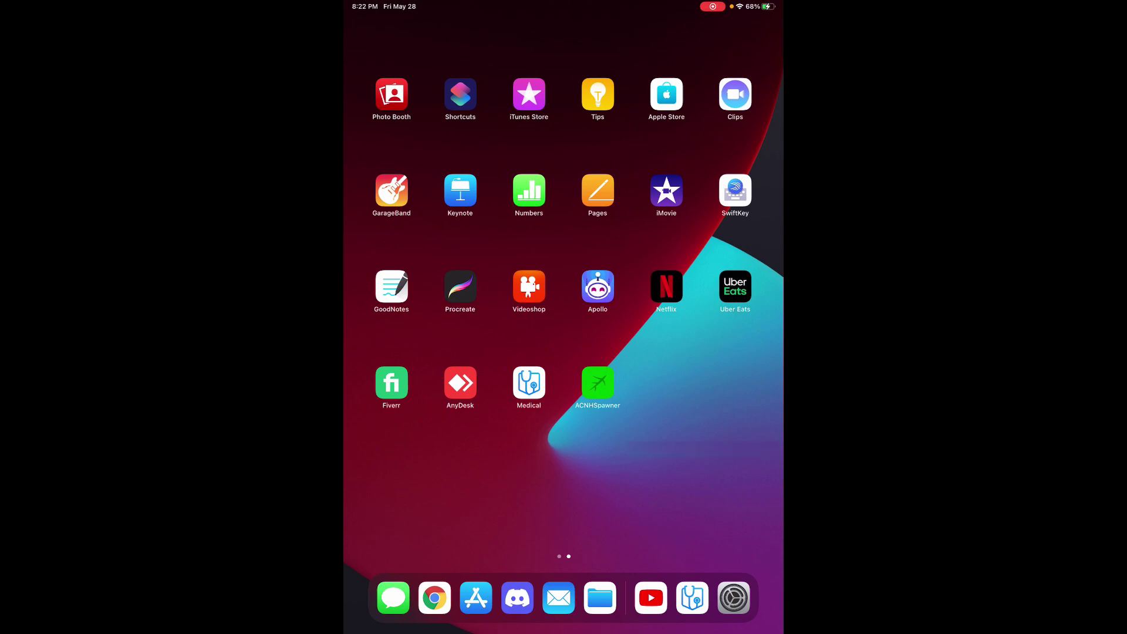
Trust the developer profile under Settings > General > Device Management, then return to the list
left_click(734, 597)
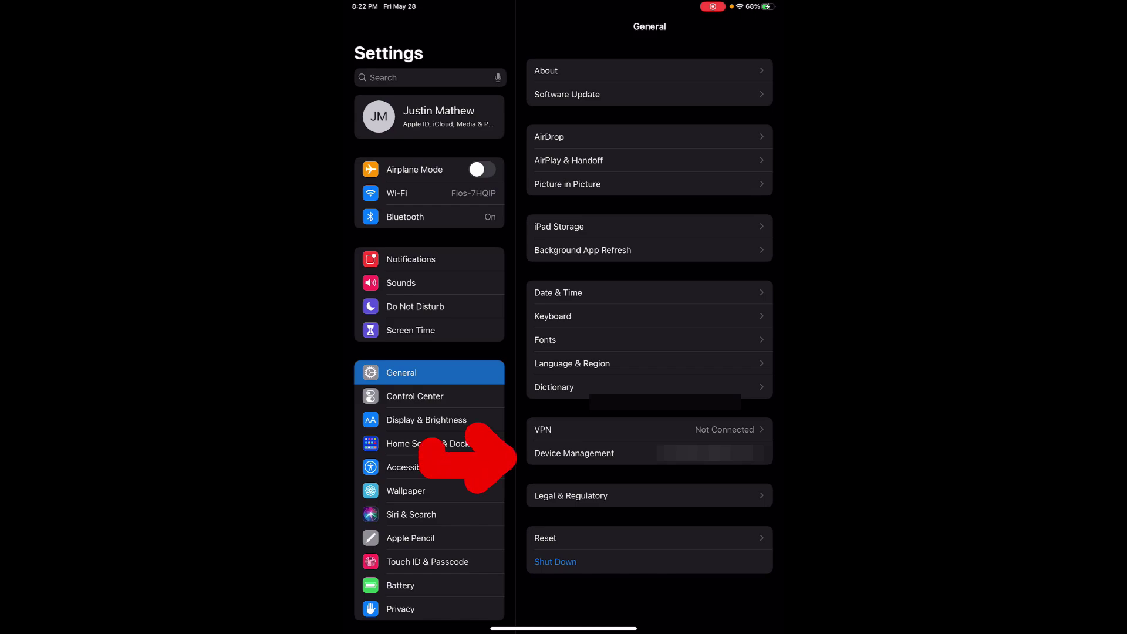
scroll(649, 317, "down", 2)
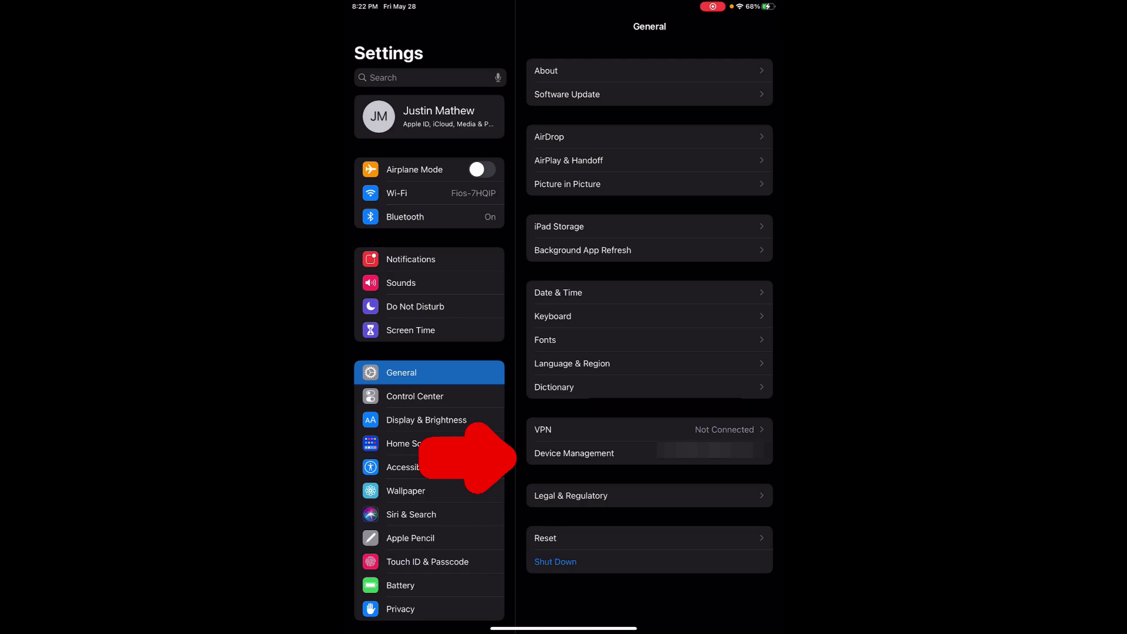
left_click(573, 452)
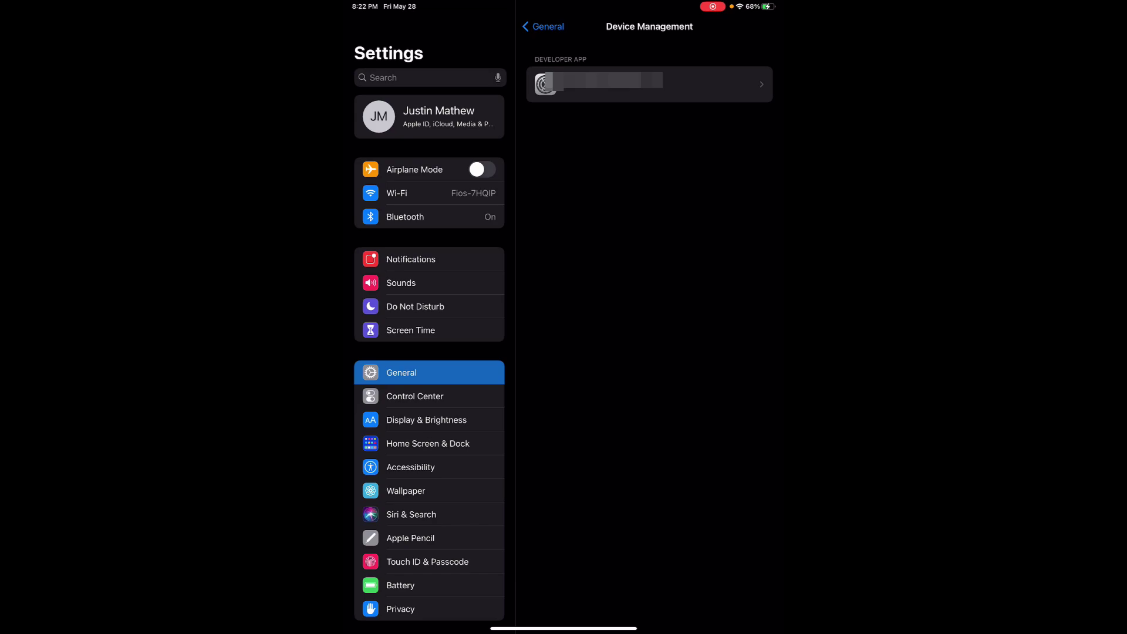
left_click(649, 84)
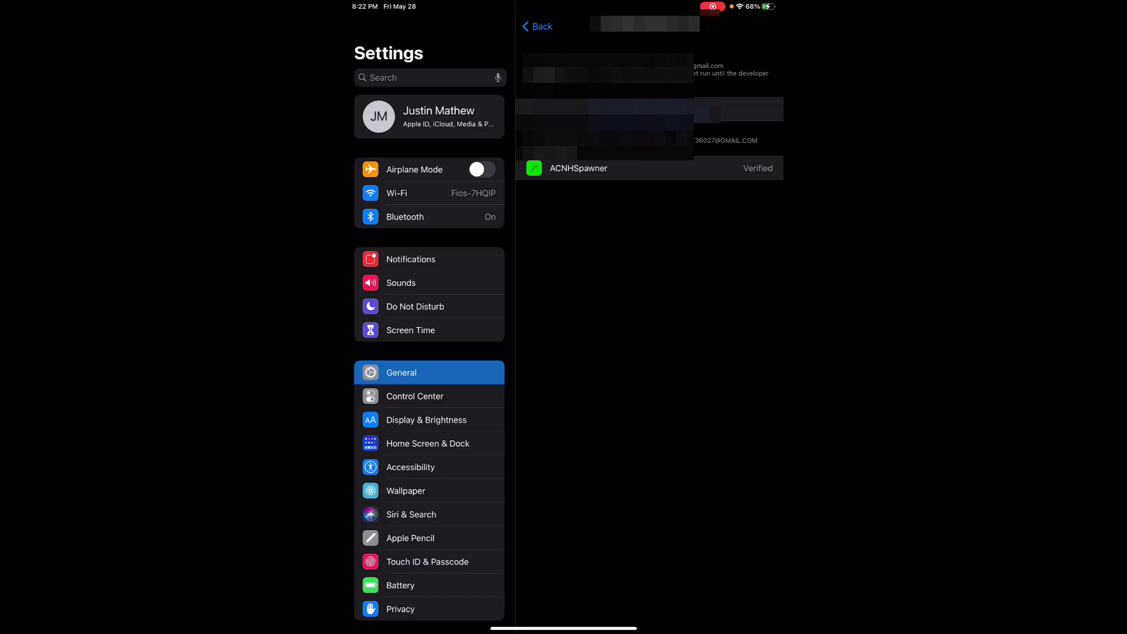
left_click(645, 109)
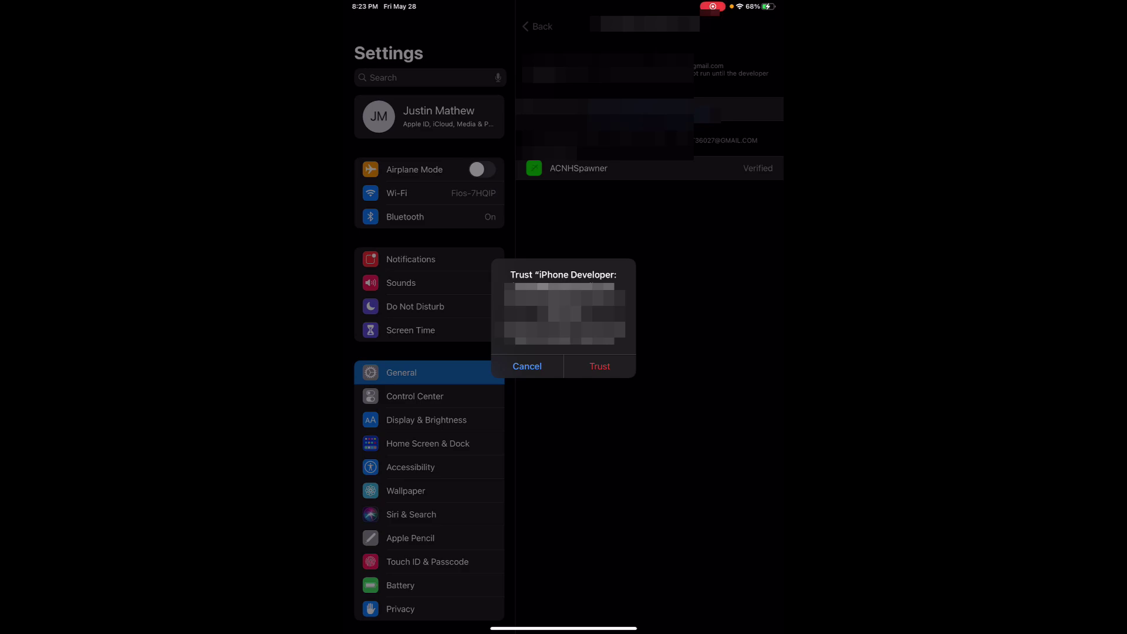
left_click(599, 366)
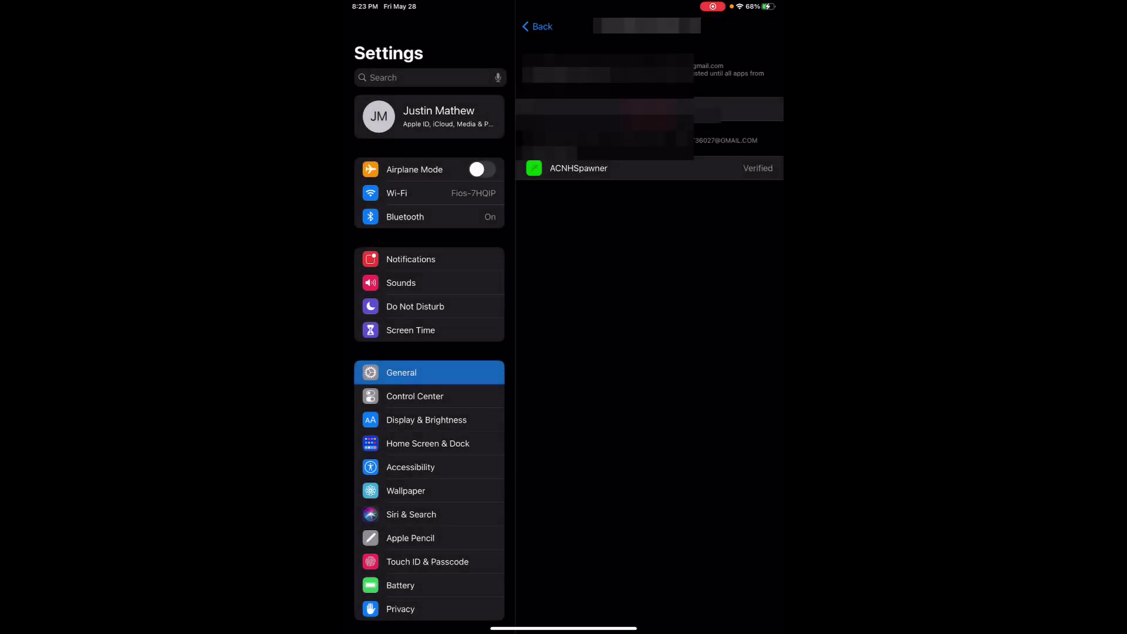
left_click(536, 26)
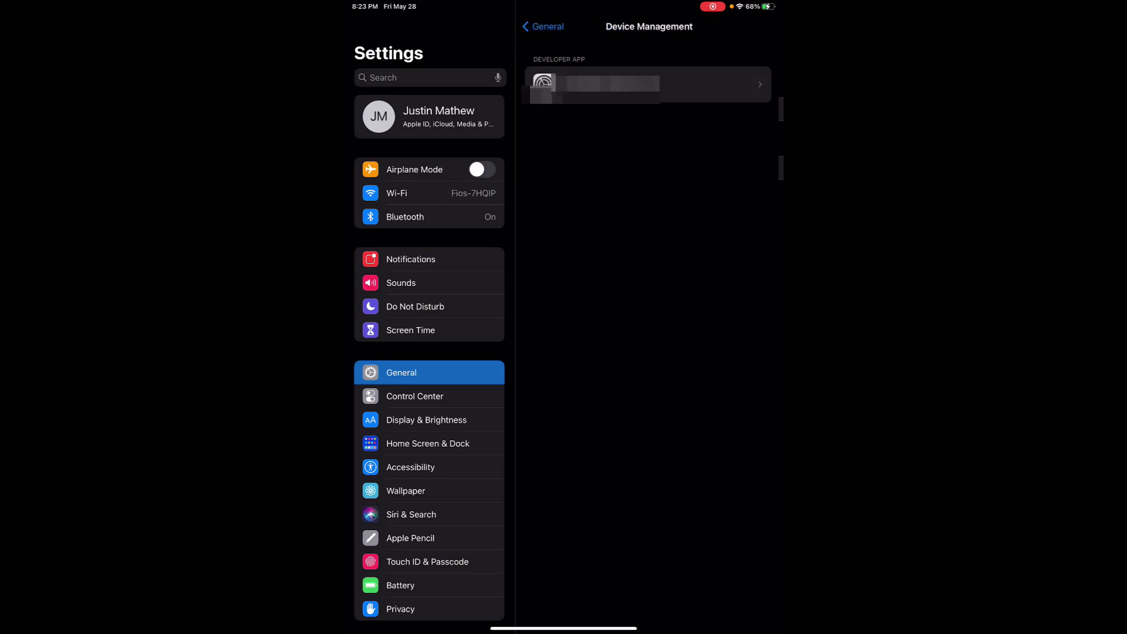
Return to the iPad home screen from Settings and launch the ACNHSpawner app
left_click_drag(563, 628, 563, 411)
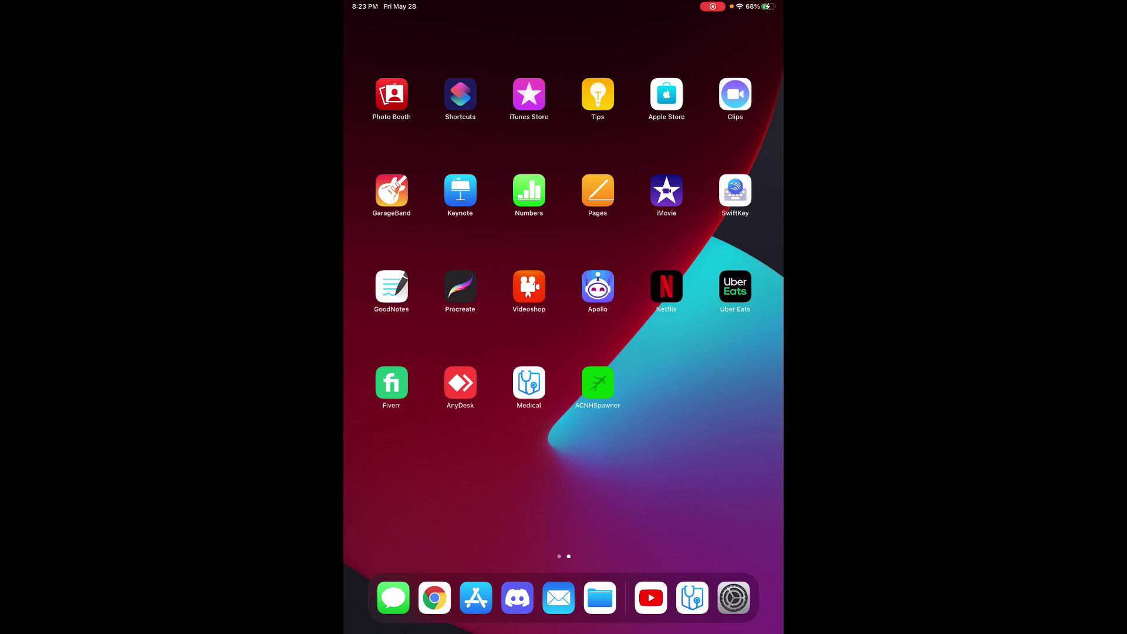
left_click(597, 382)
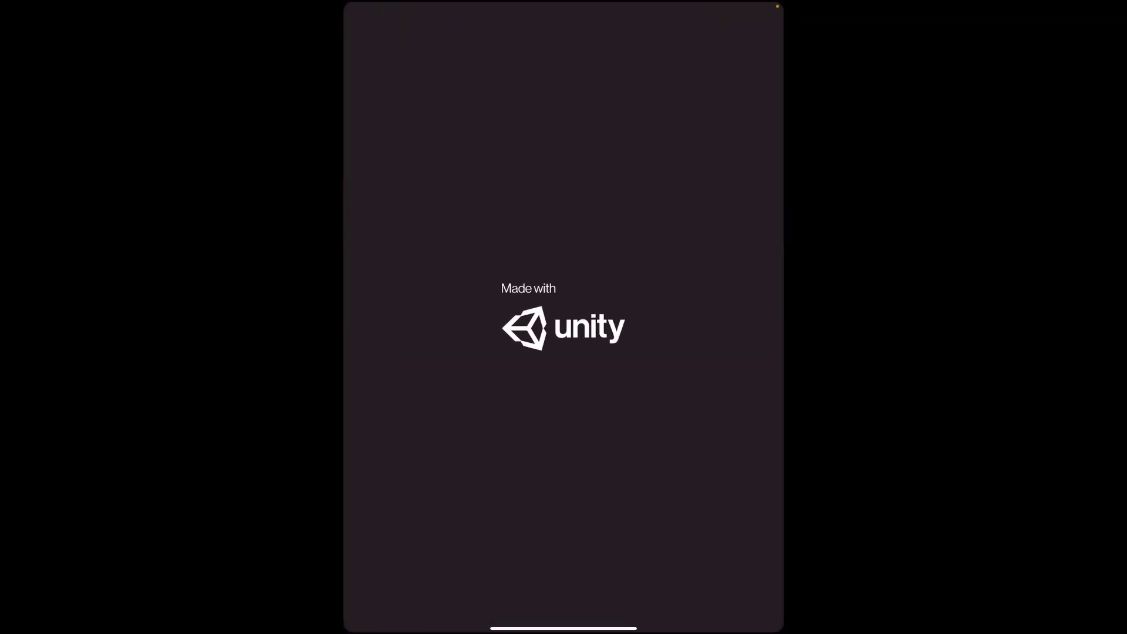